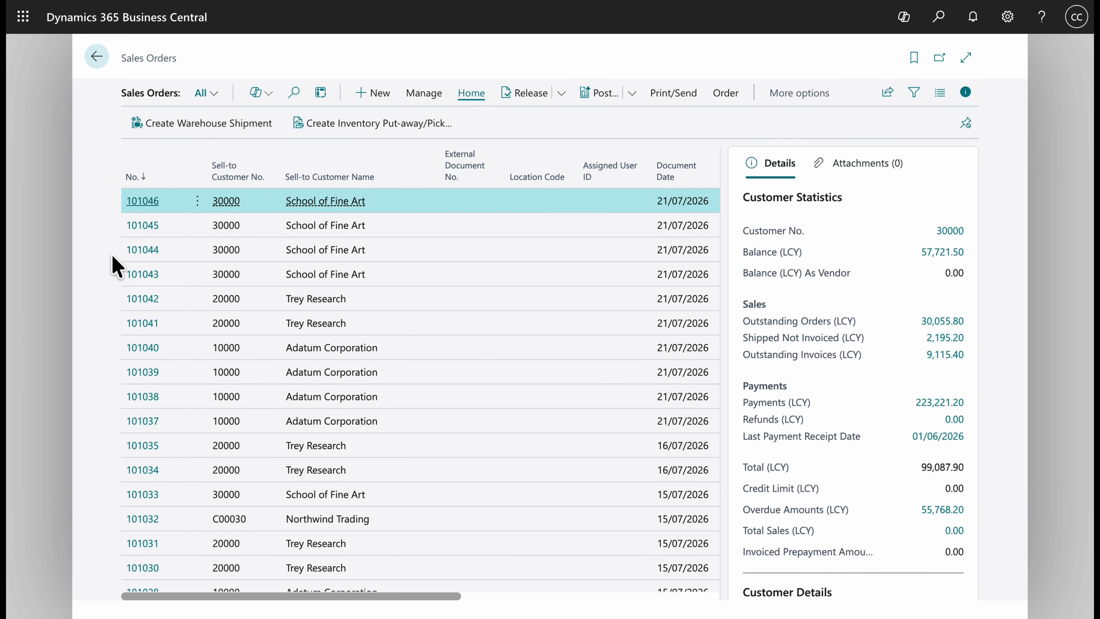
Step: Examine the shipped status and amounts across the sales orders, and open the last-listed Adatum Corporation order dated 21/07/2026
scroll(414, 385, "right", 1)
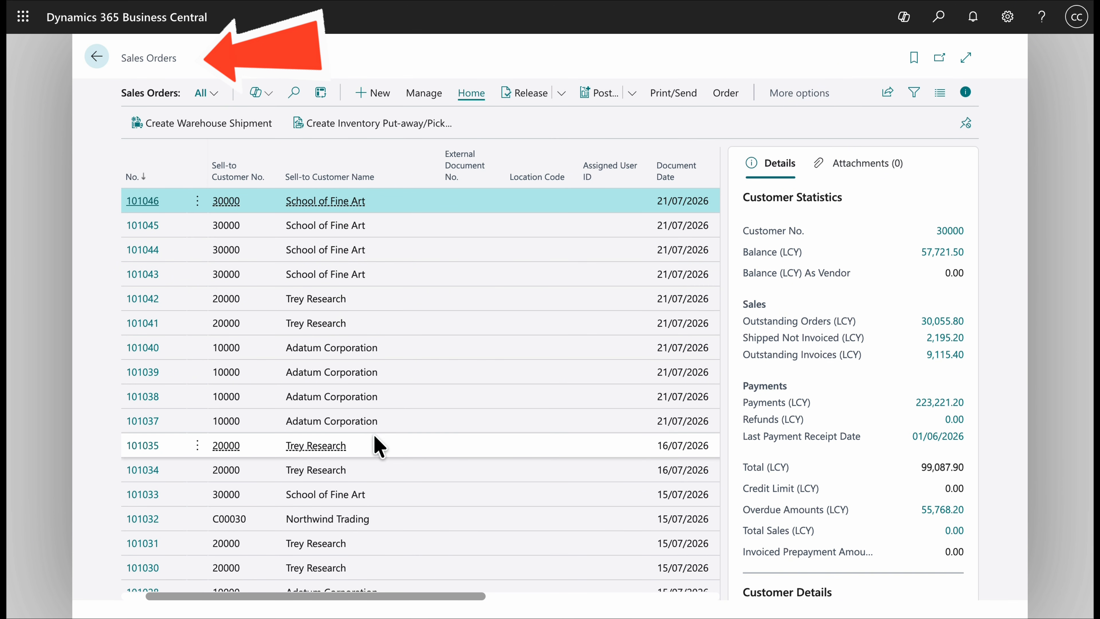
scroll(493, 403, "right", 1)
scroll(494, 402, "right", 3)
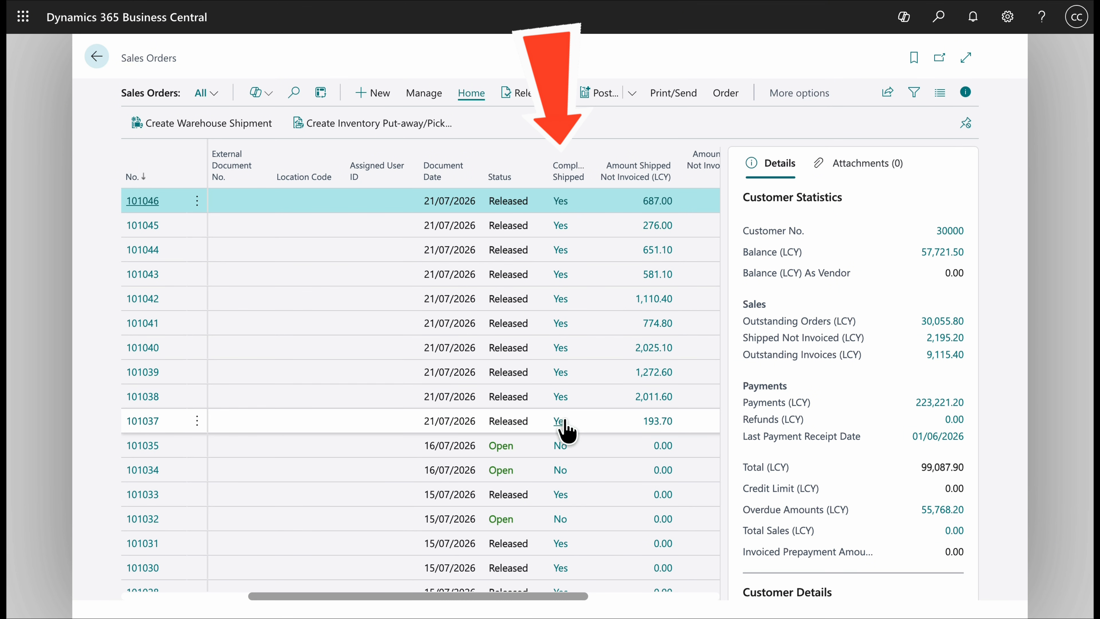
scroll(563, 435, "right", 3)
scroll(563, 435, "right", 2)
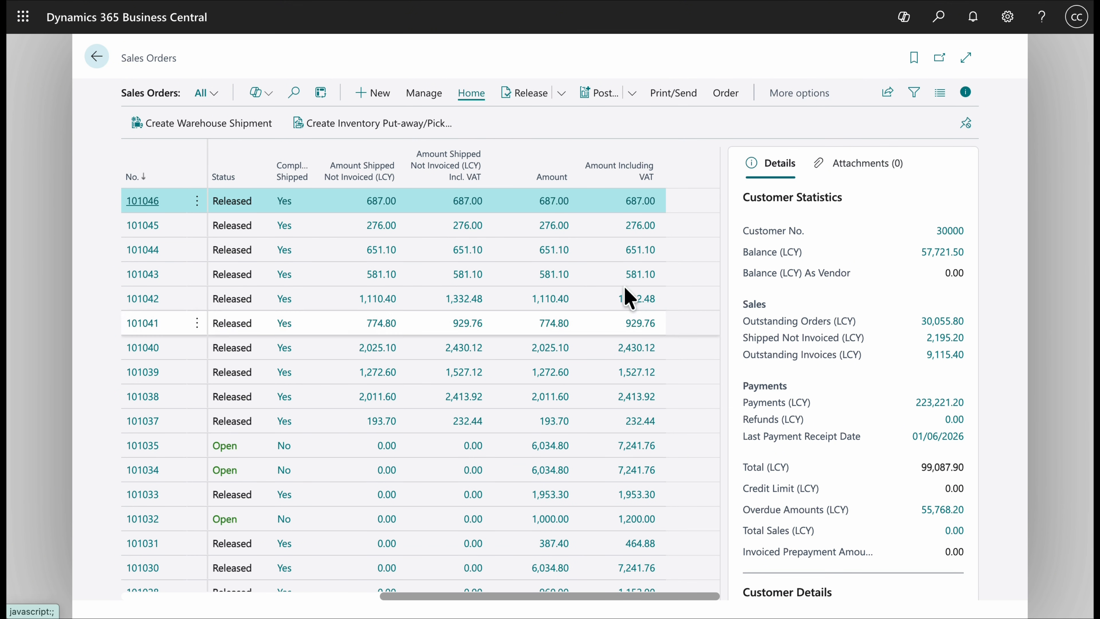
scroll(529, 316, "left", 5)
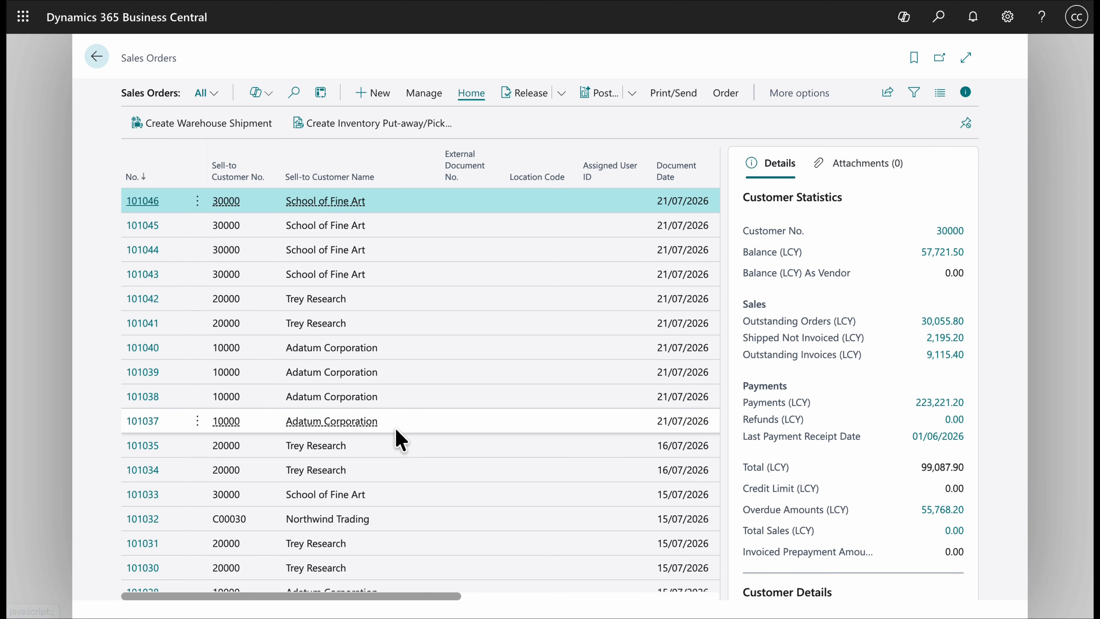
left_click(148, 424)
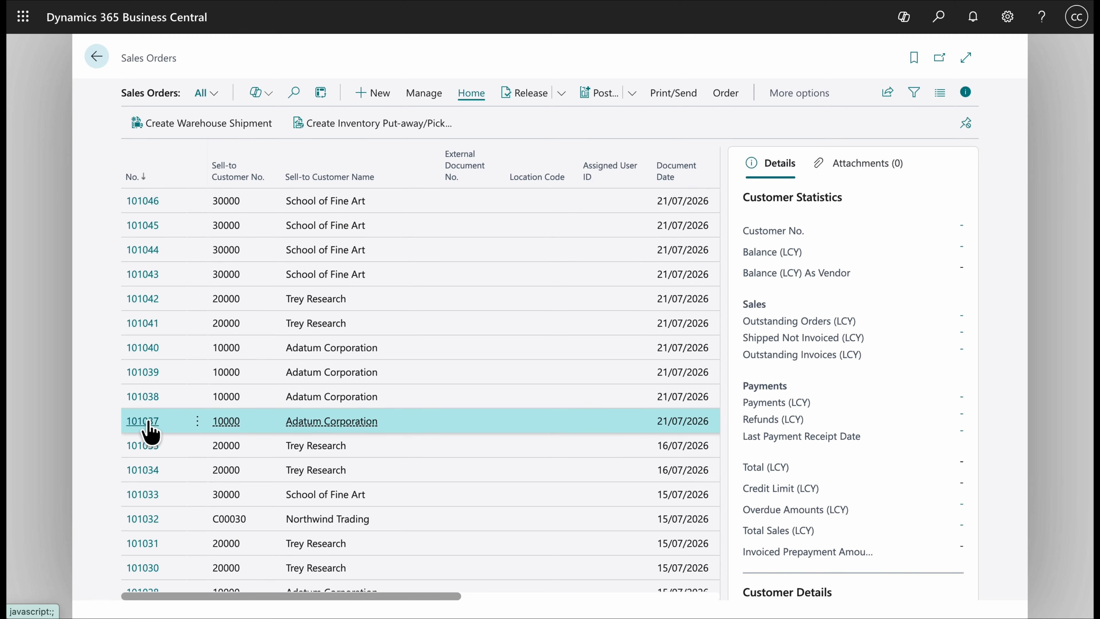
left_click(148, 423)
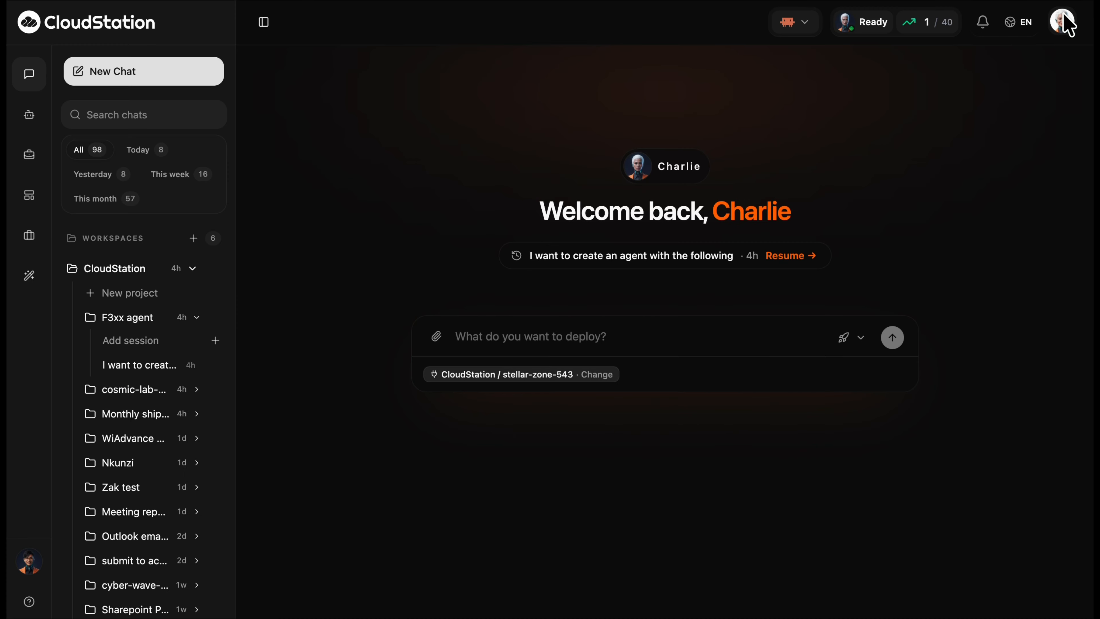
Step: Switch to CloudStation and review the service integrations in the account settings, including Business Central, and close the settings
left_click(1062, 21)
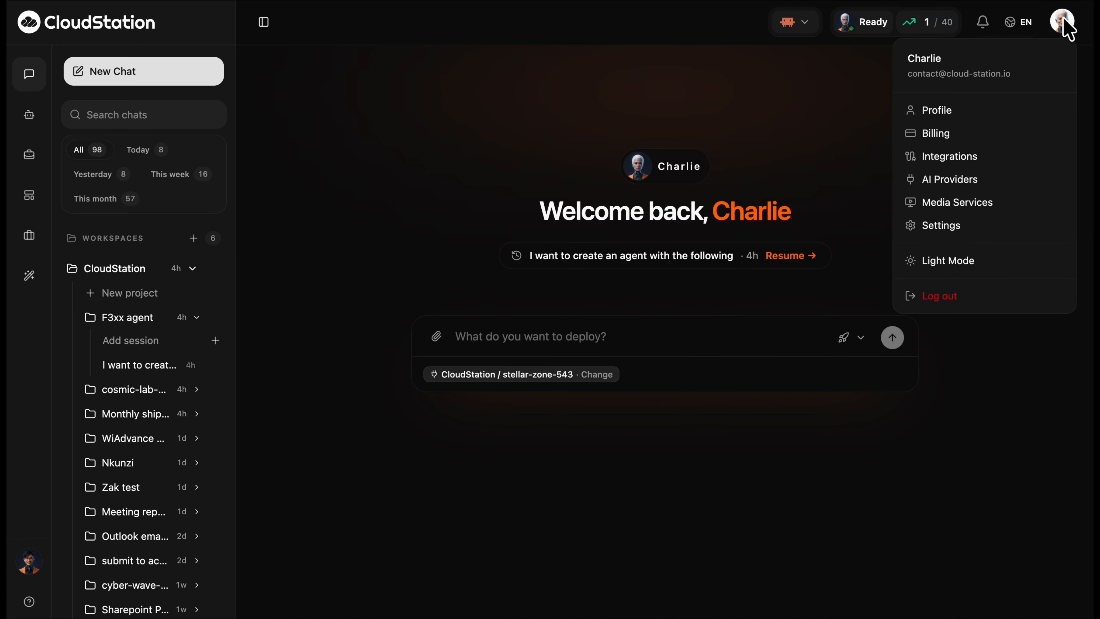
left_click(991, 165)
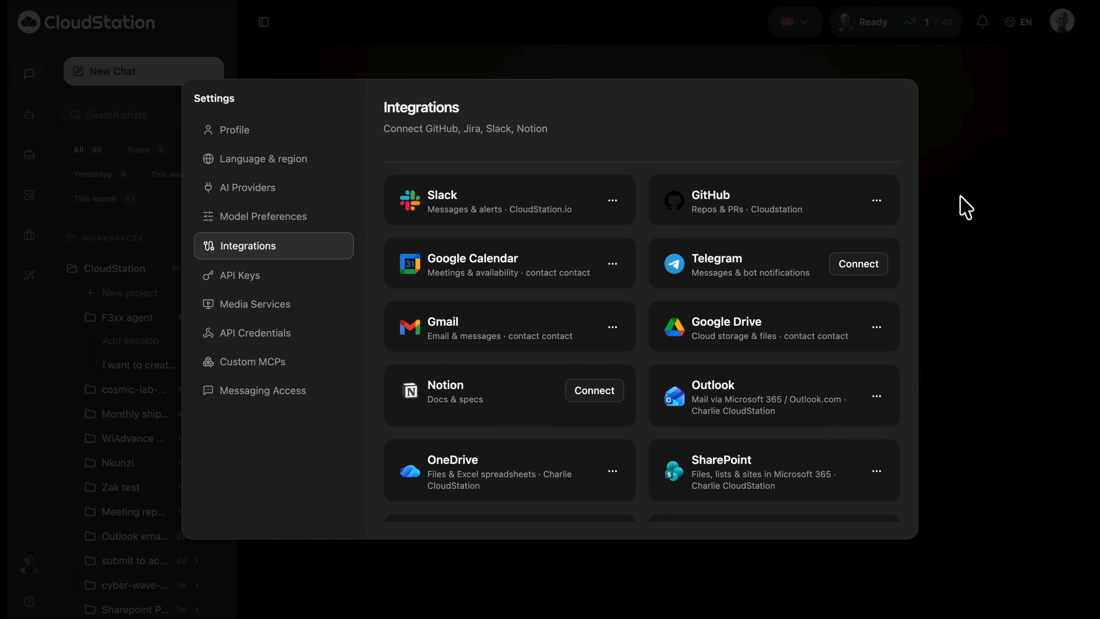
scroll(876, 371, "down", 3)
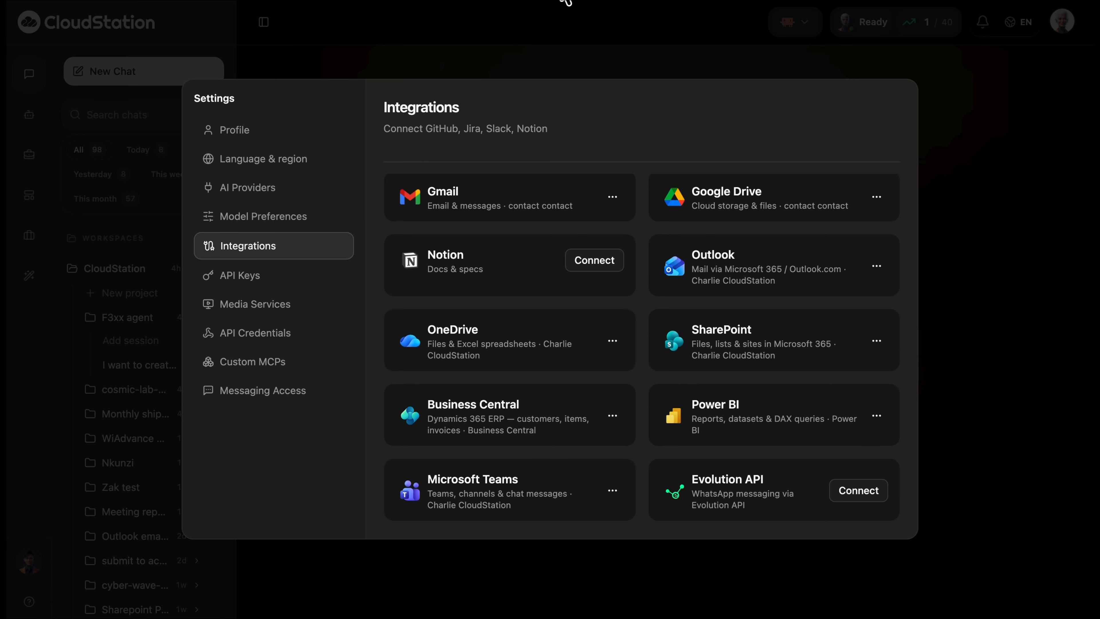
key("Escape")
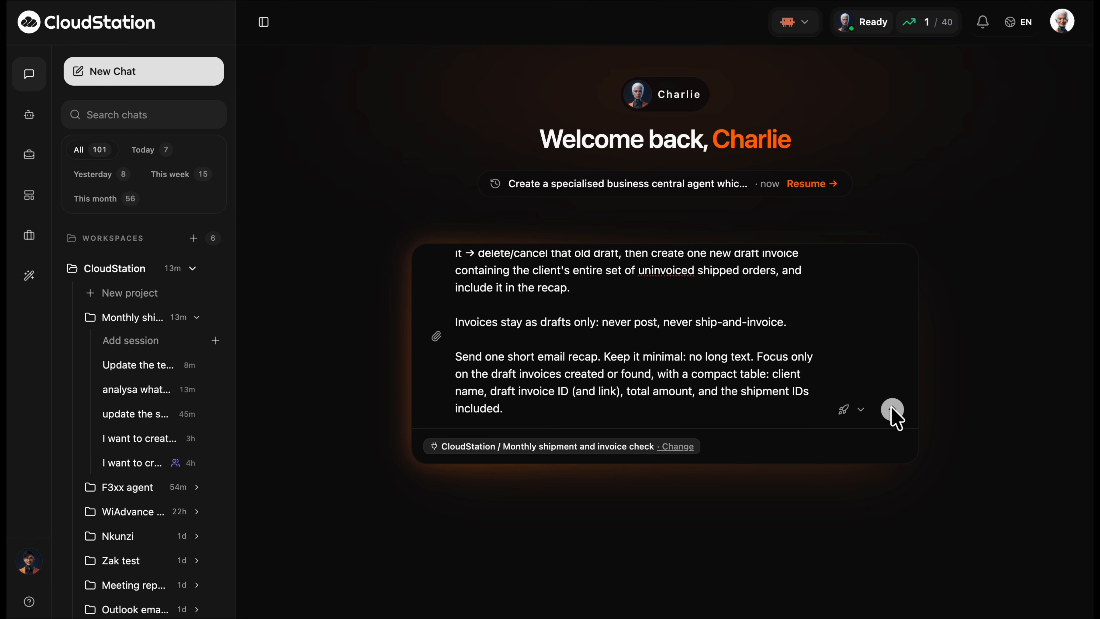
Step: Submit the prompt for drafting invoices from uninvoiced shipped orders, and answer the follow-up questions with the recap e-mail recipient and company scope
left_click(892, 409)
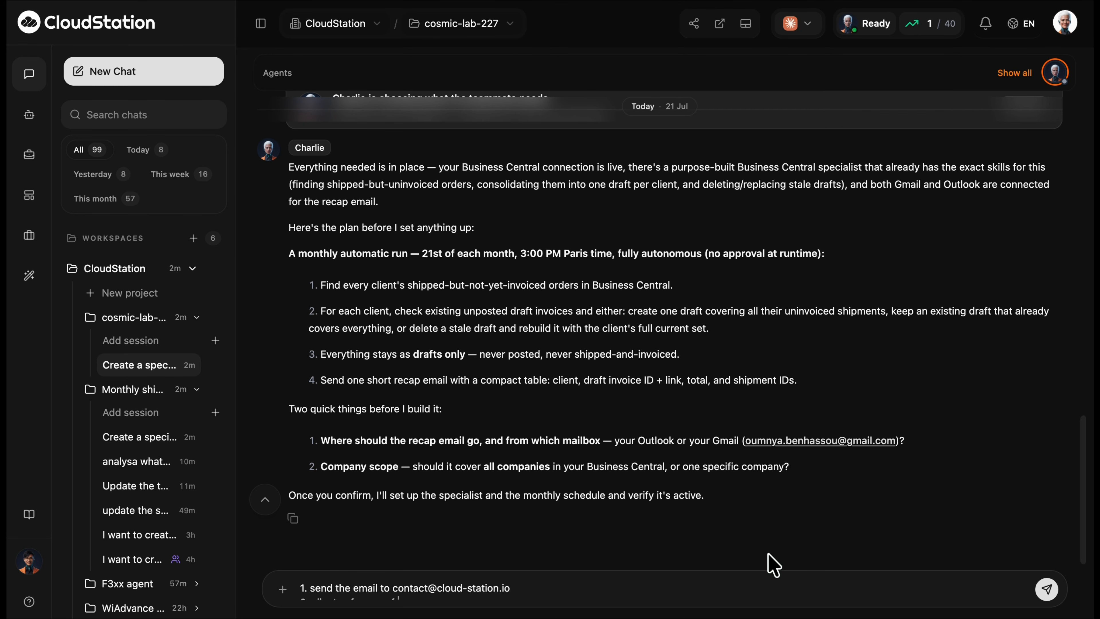
key("Return")
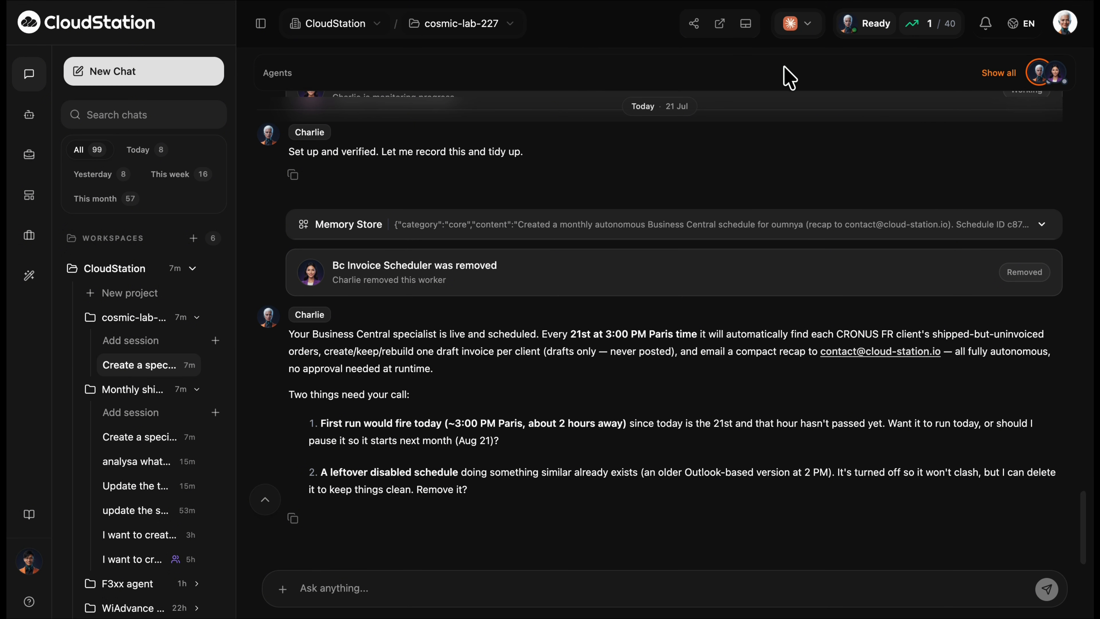
Step: Open the "Business Central — monthly draft invoices (CRONUS FR)" schedule and continue the chat of its latest execution
left_click(747, 25)
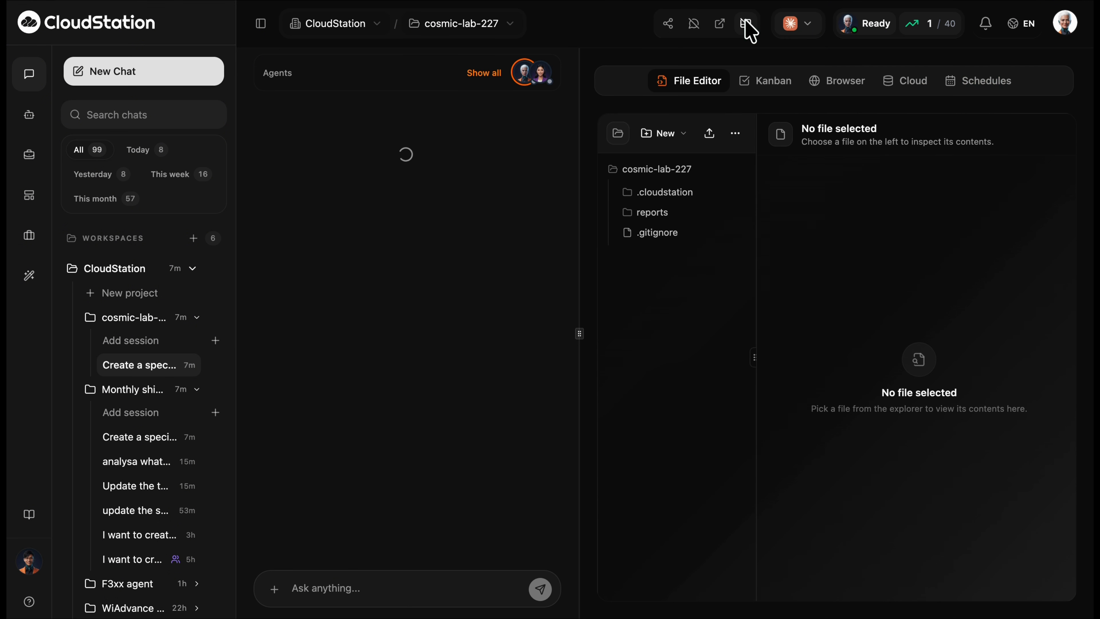
left_click(972, 85)
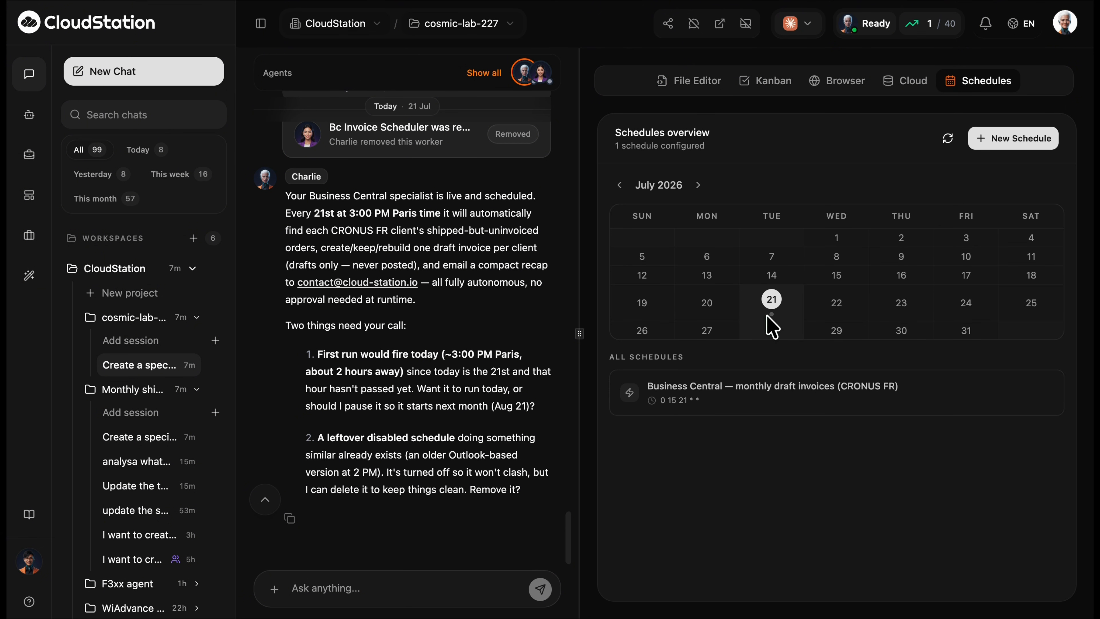
left_click(753, 415)
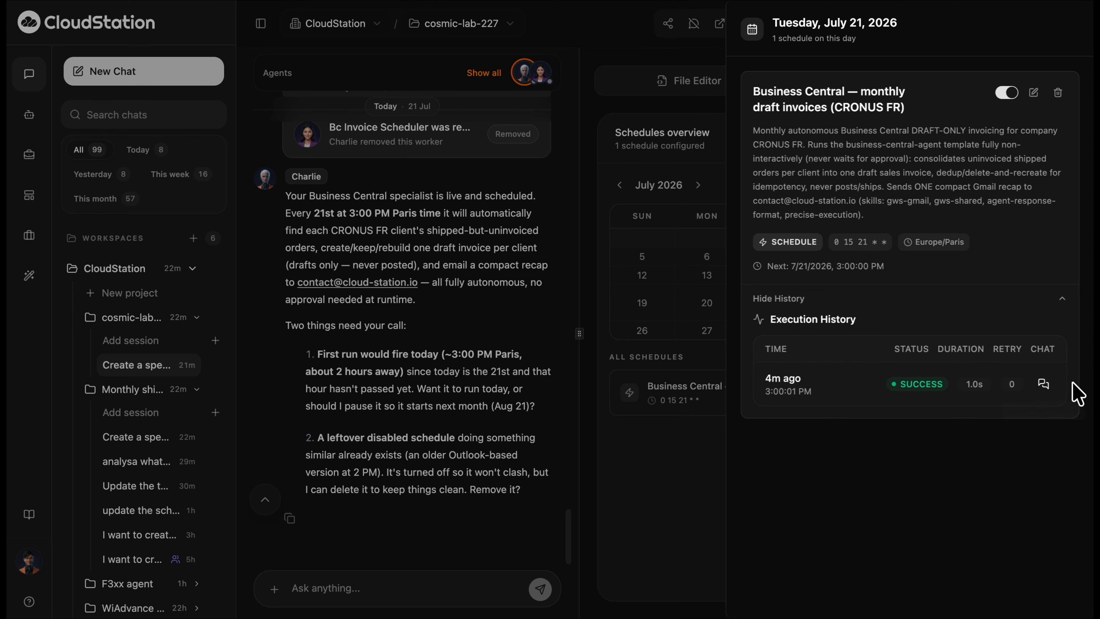
left_click(1044, 383)
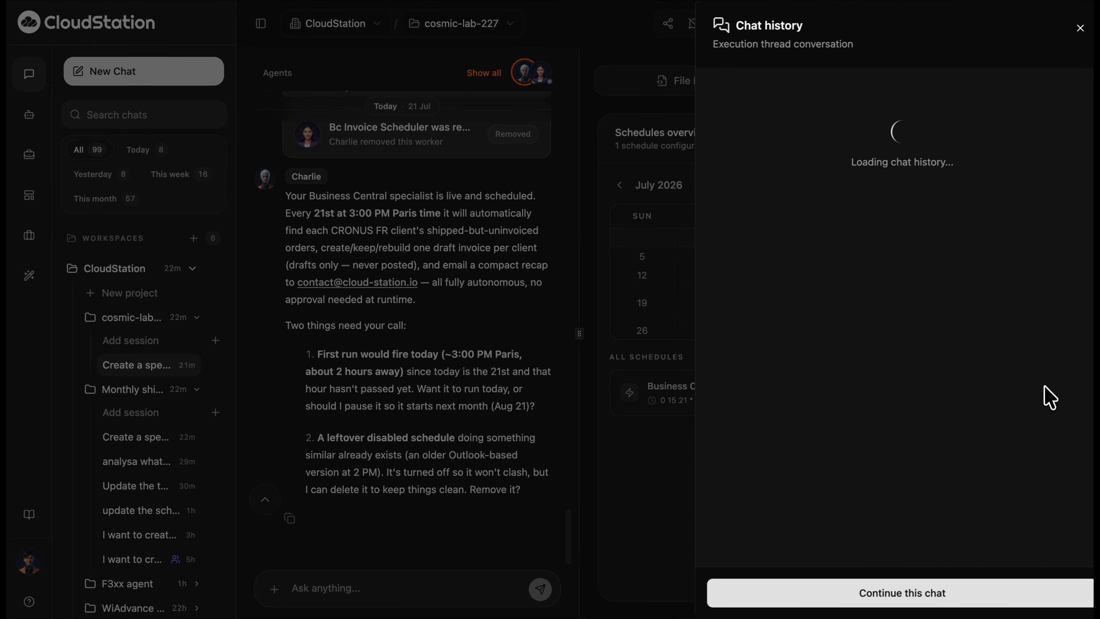
left_click(909, 602)
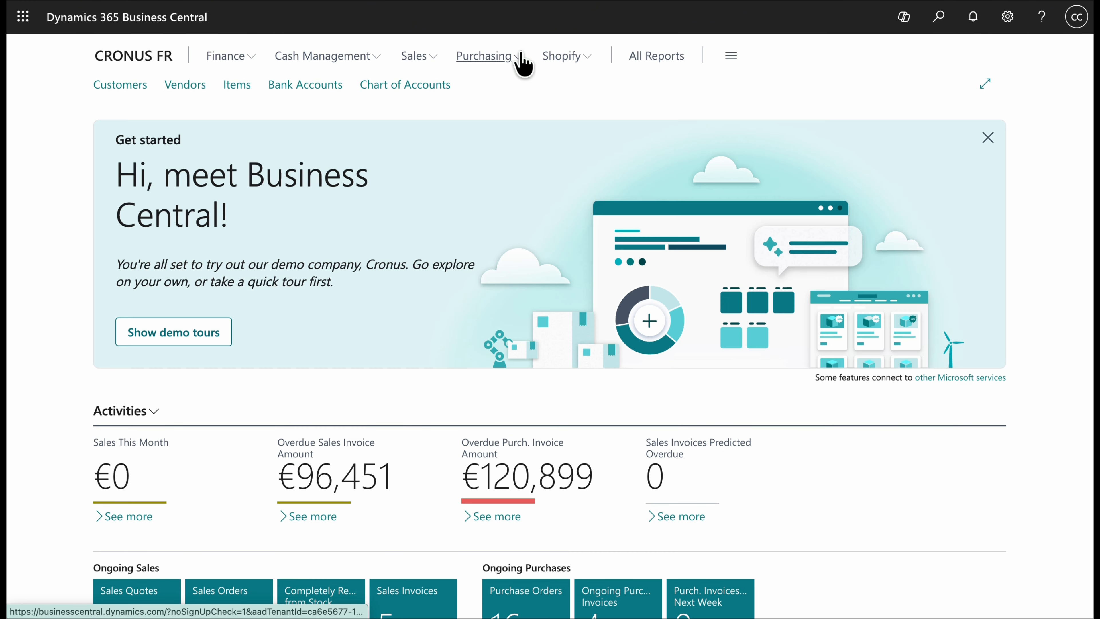
Step: Switch to Business Central and open the Trey Research invoice from the list of sales invoices
left_click(521, 53)
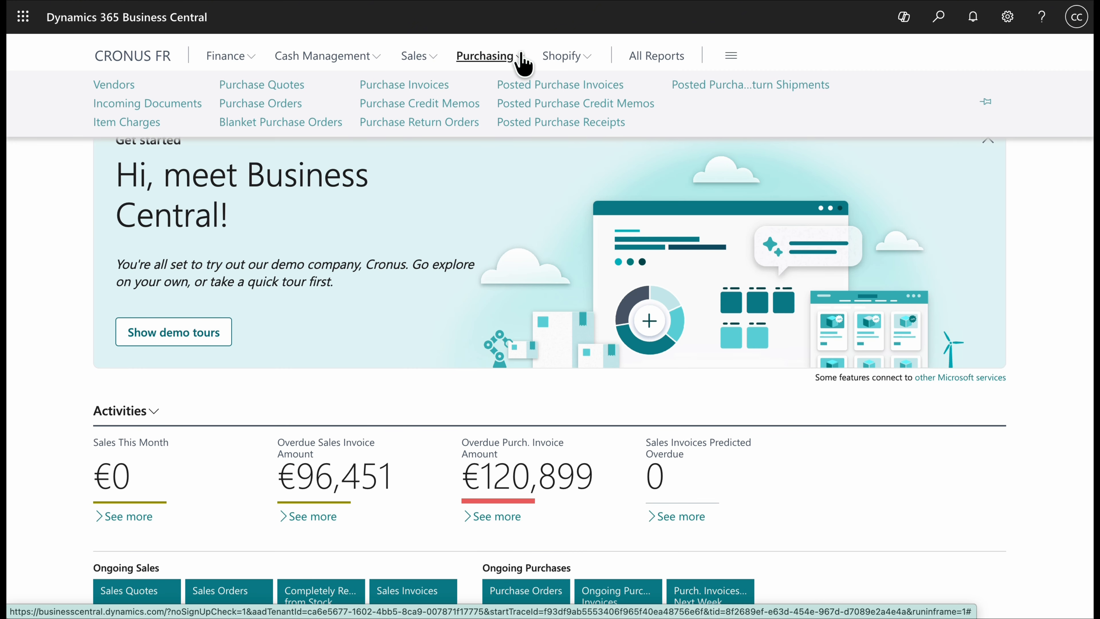
left_click(431, 54)
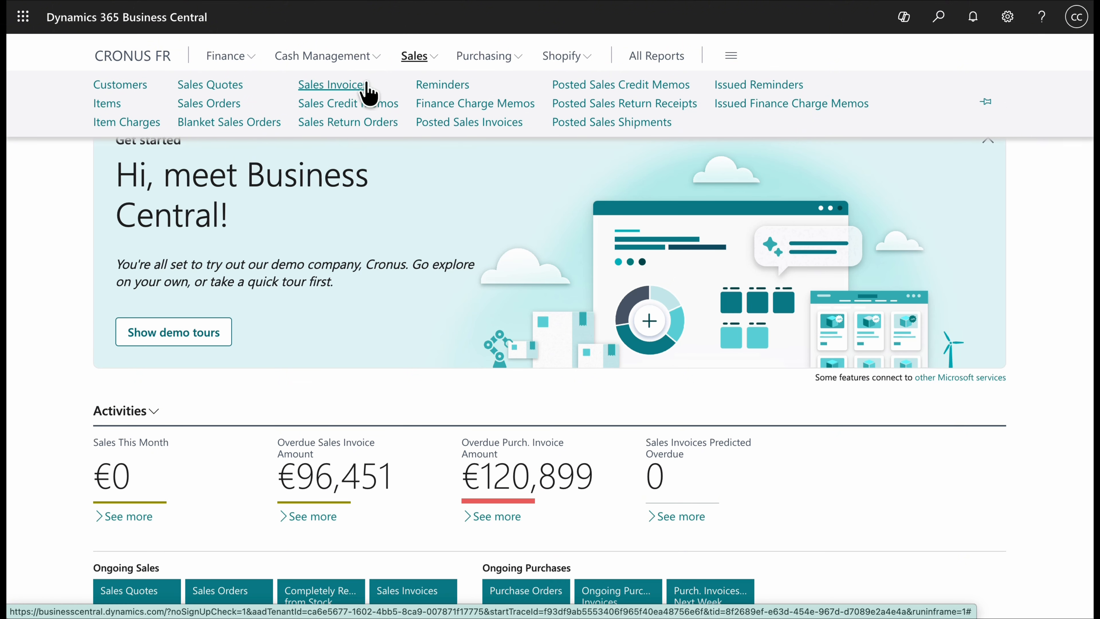
left_click(353, 87)
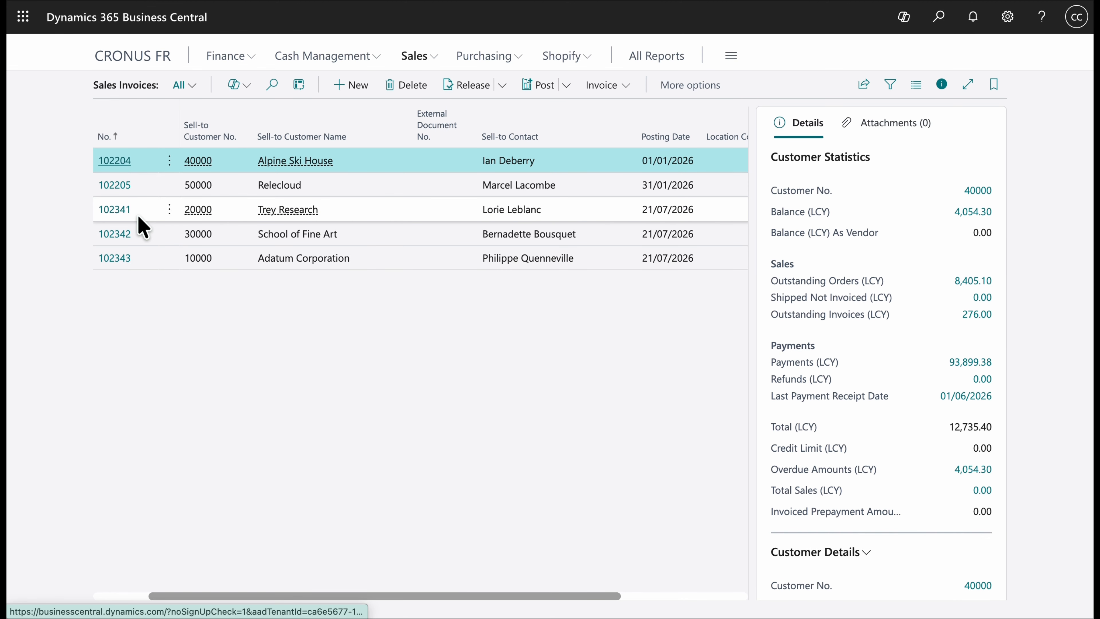
left_click(113, 211)
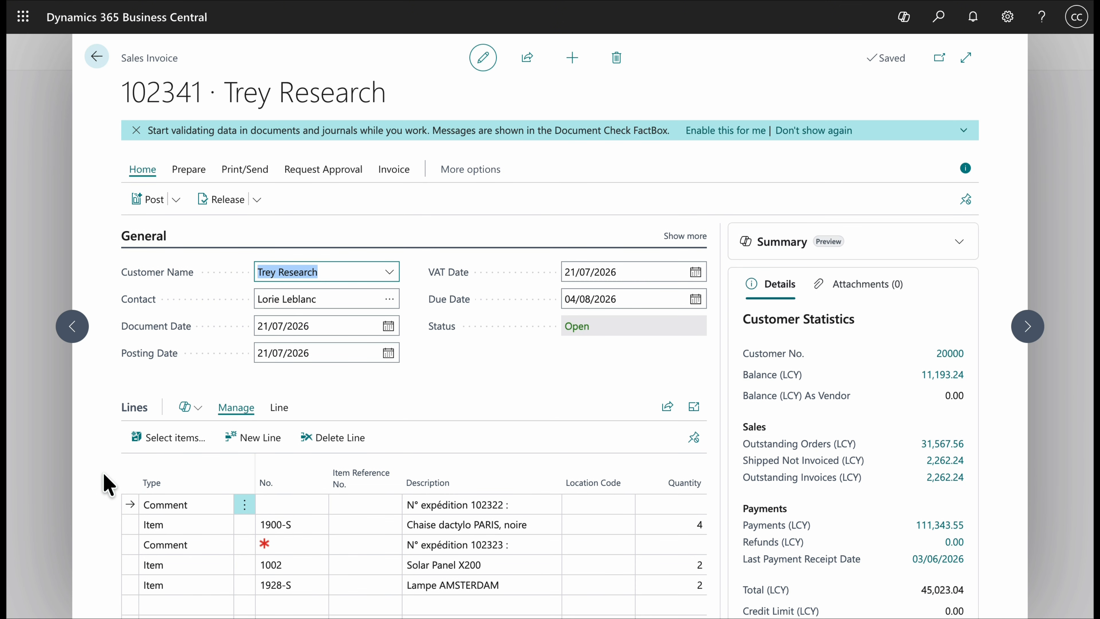
Step: Review the Trey Research invoice's lines, unit prices and totals, and exit the document without posting it
scroll(468, 492, "down", 3)
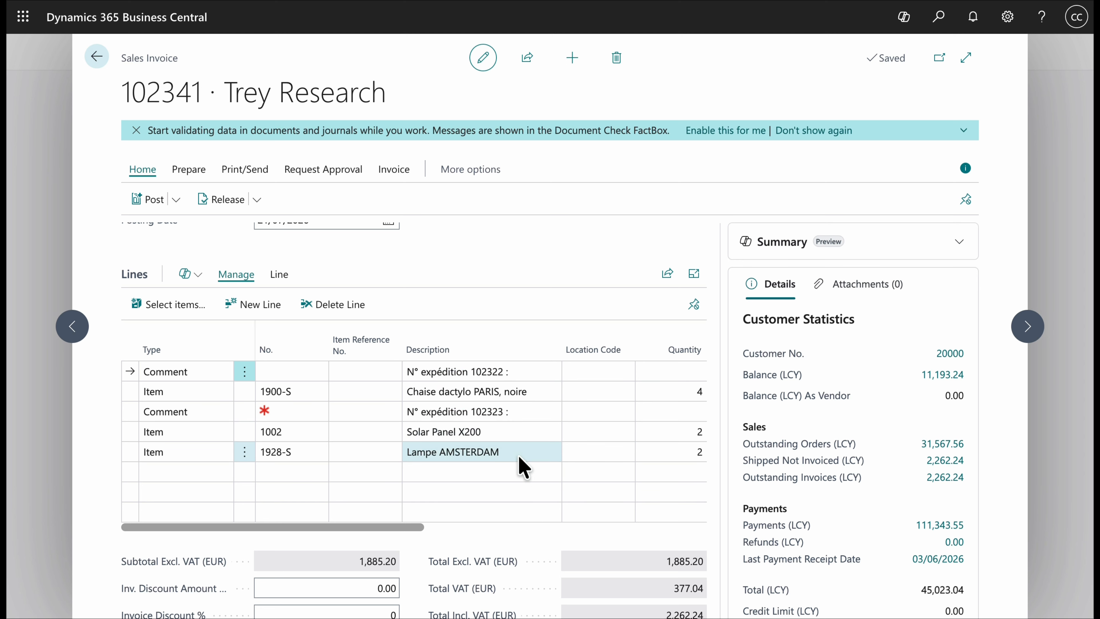
scroll(522, 466, "right", 2)
scroll(527, 470, "right", 5)
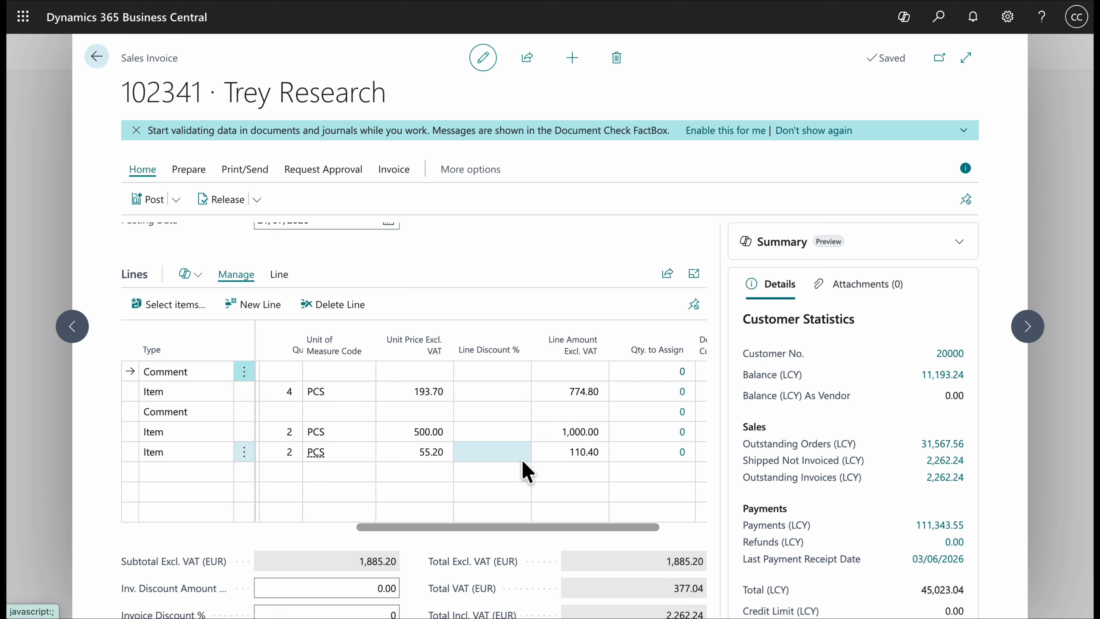
scroll(526, 470, "left", 7)
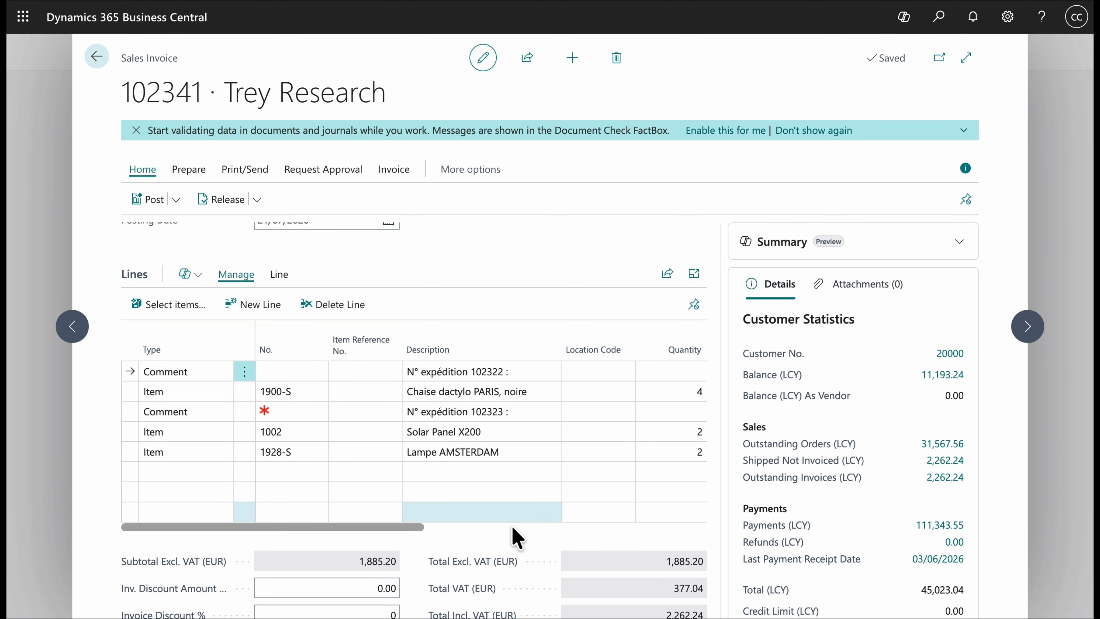
scroll(515, 533, "down", 3)
scroll(516, 559, "up", 5)
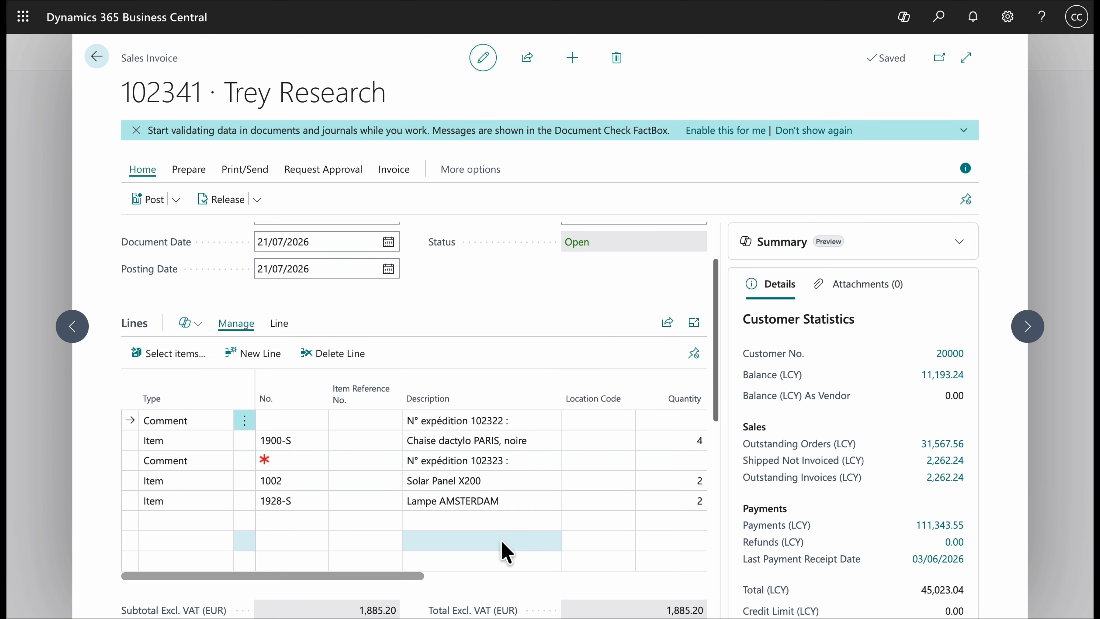
left_click(1054, 186)
left_click(611, 363)
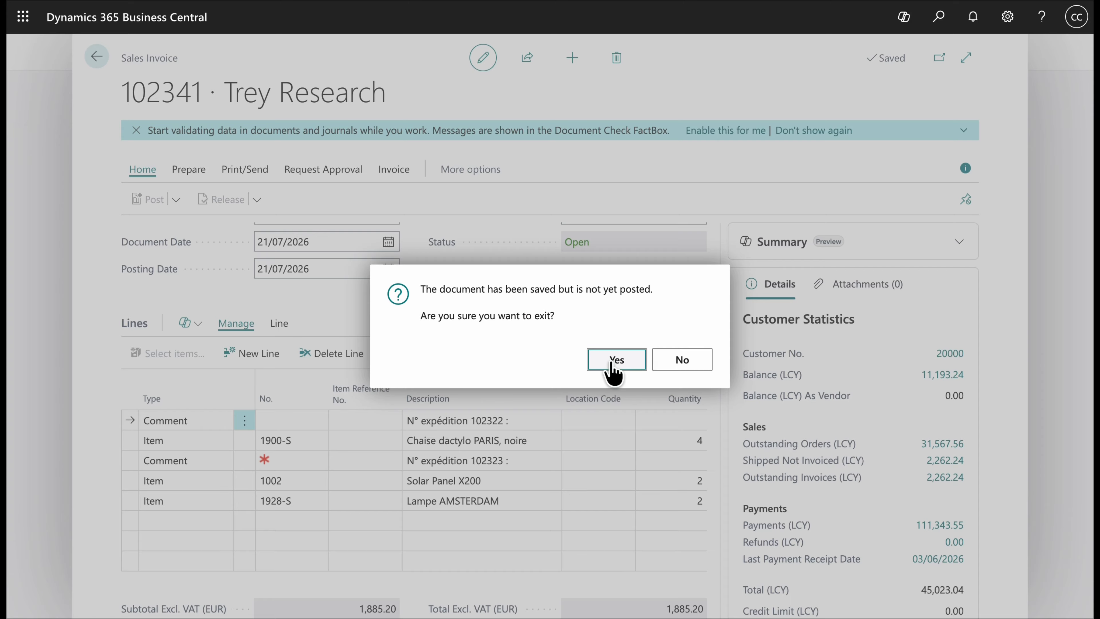
Step: Open the posted sales shipments and check the two most recent Trey Research shipments against the draft invoice
left_click(425, 48)
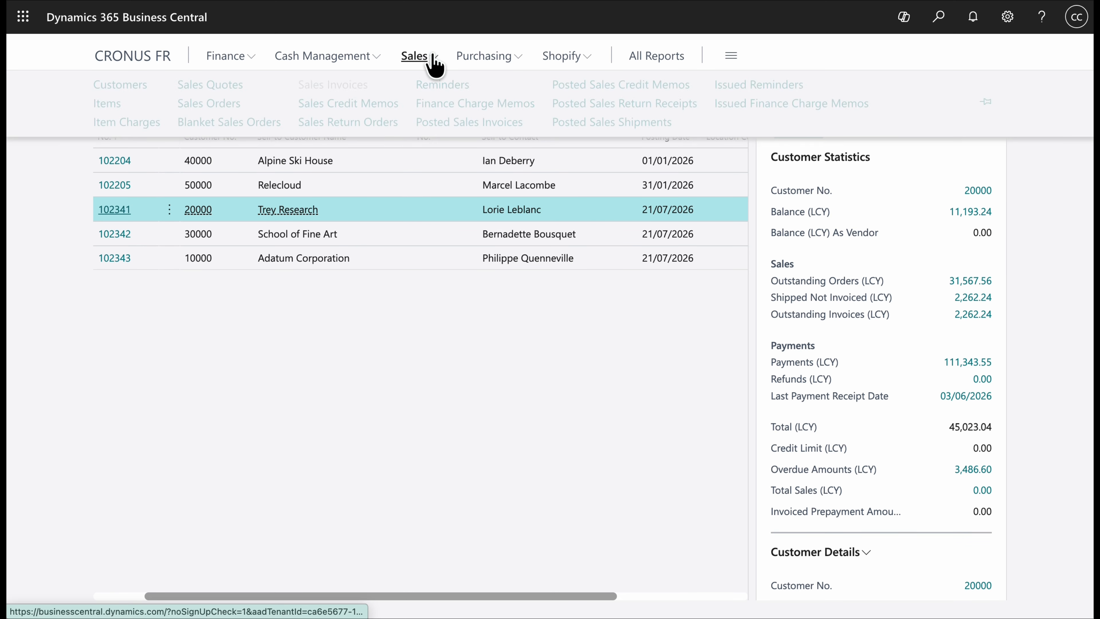
left_click(587, 126)
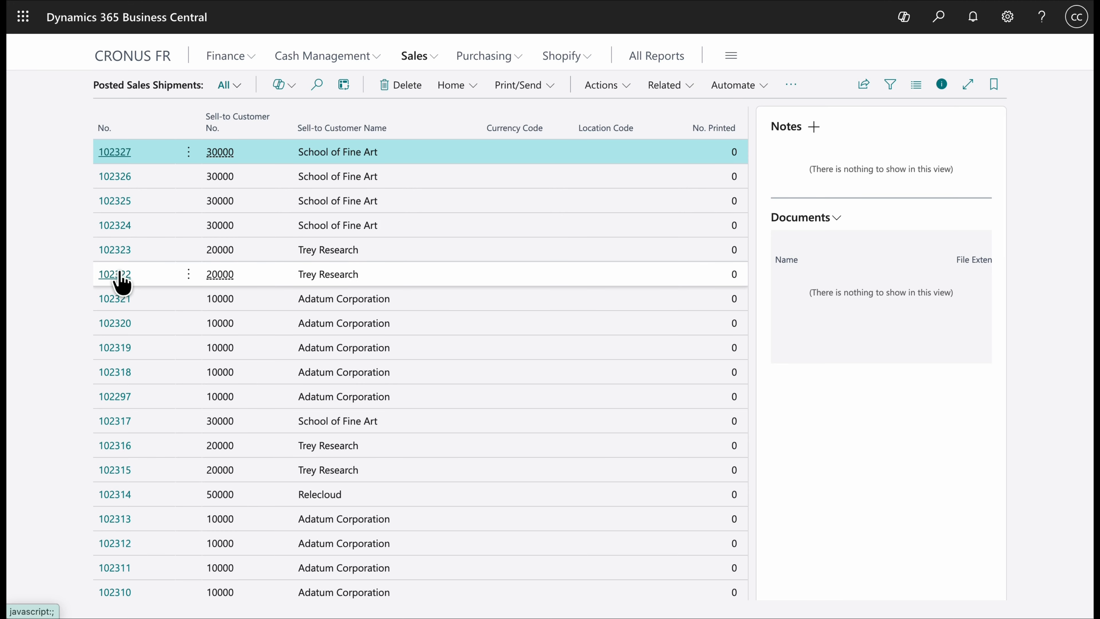
left_click(117, 274)
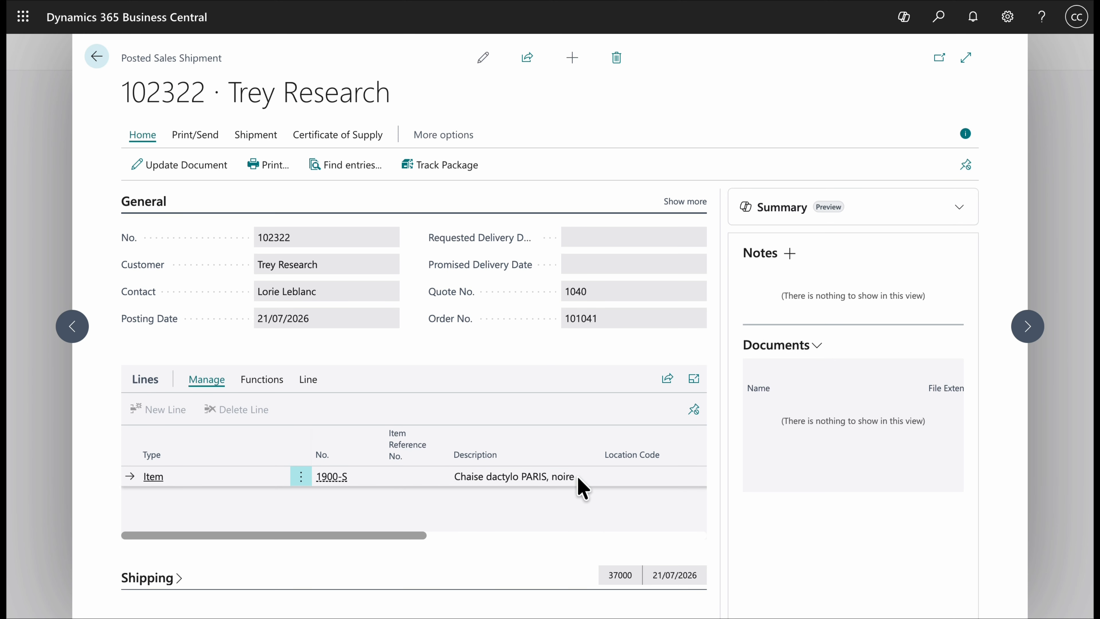
left_click(96, 57)
left_click(110, 249)
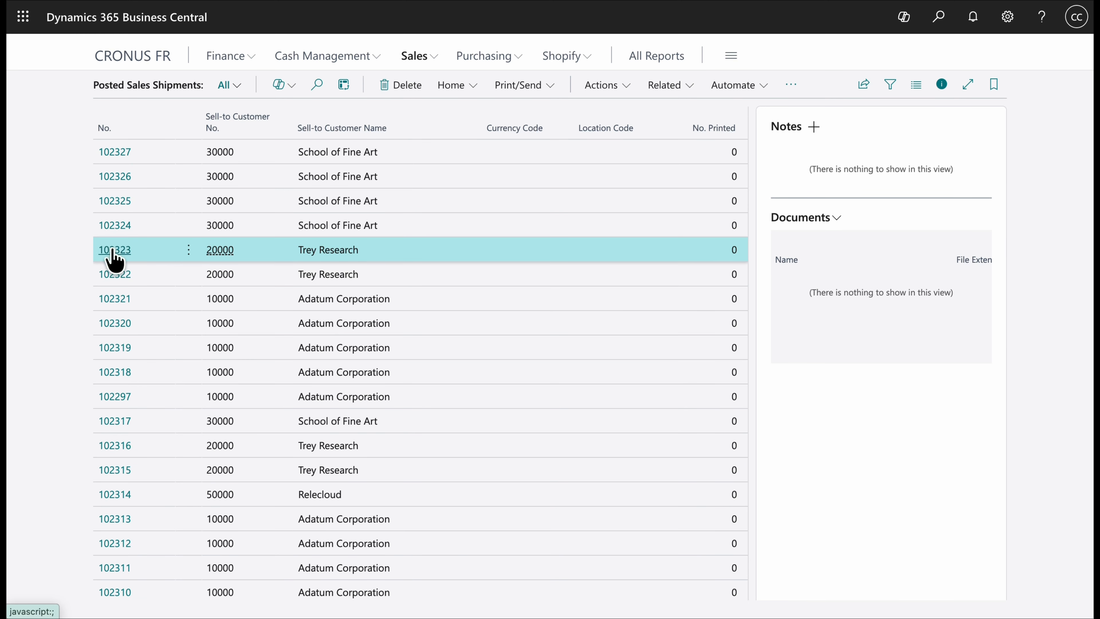